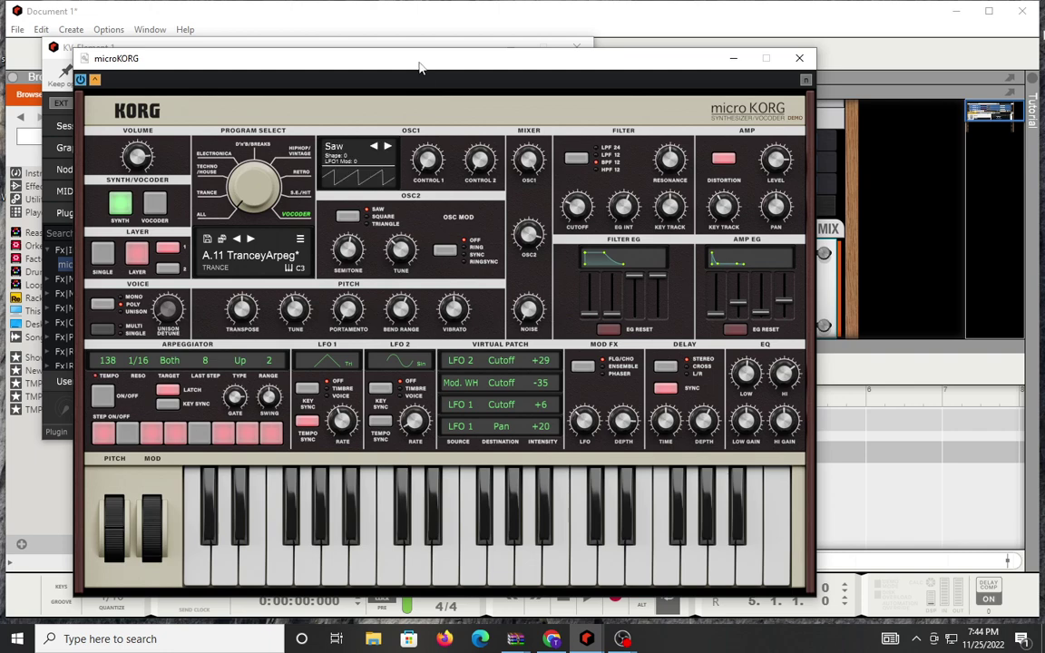
Drag the microKORG window up and to the right so it sits over the host session.
drag(420, 67, 487, 35)
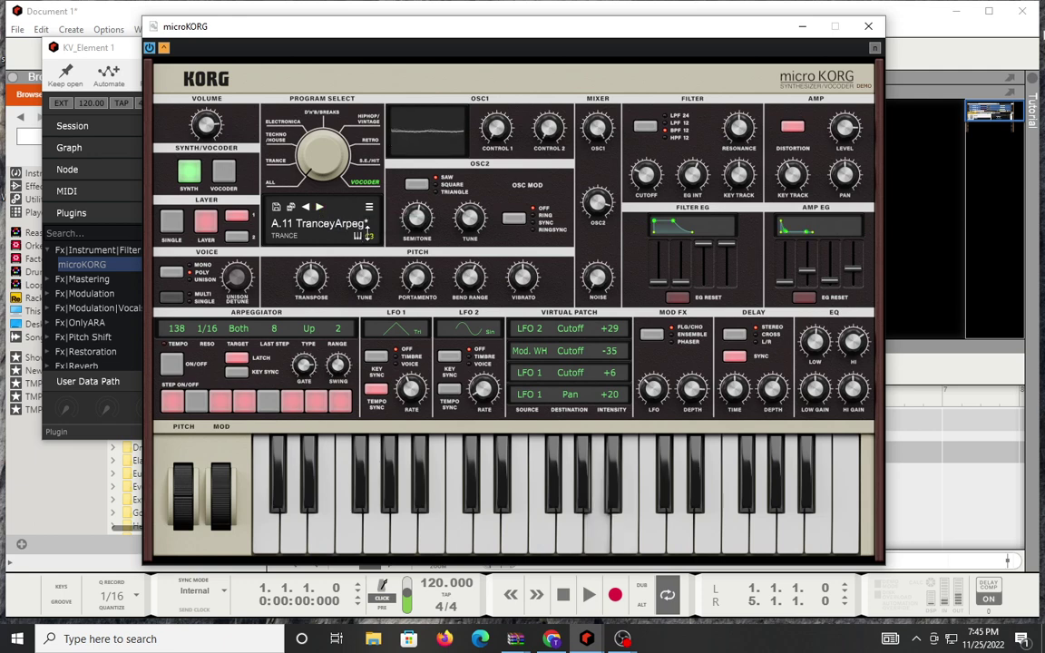
Start and stop the arpeggiator to hear A.11 TranceyArpeg, then load A.12 AcidSawBass.
click(172, 364)
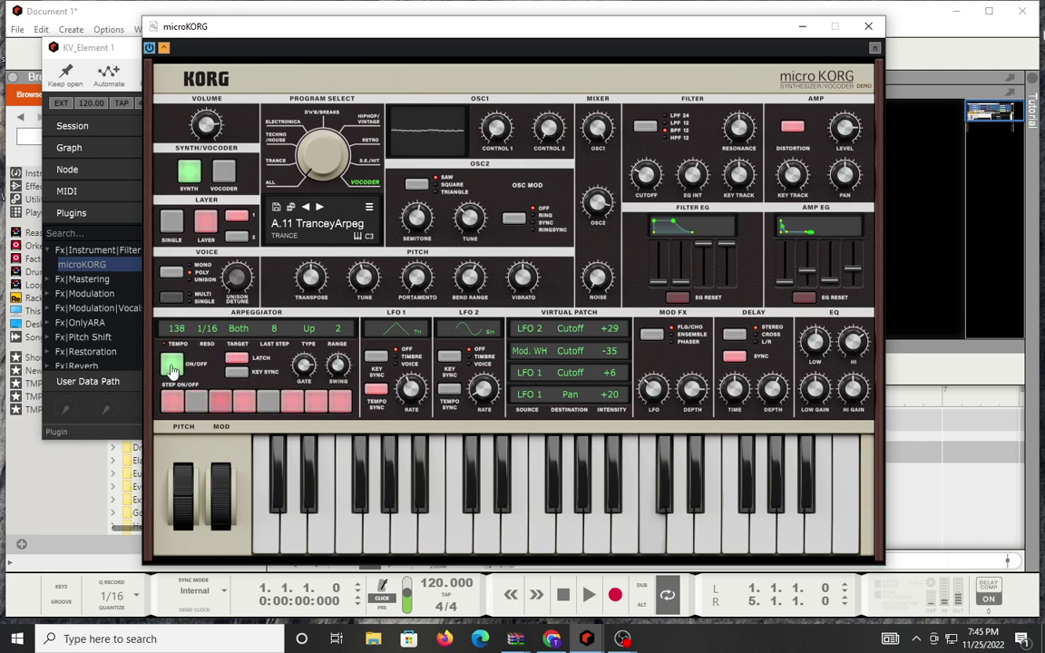
click(170, 367)
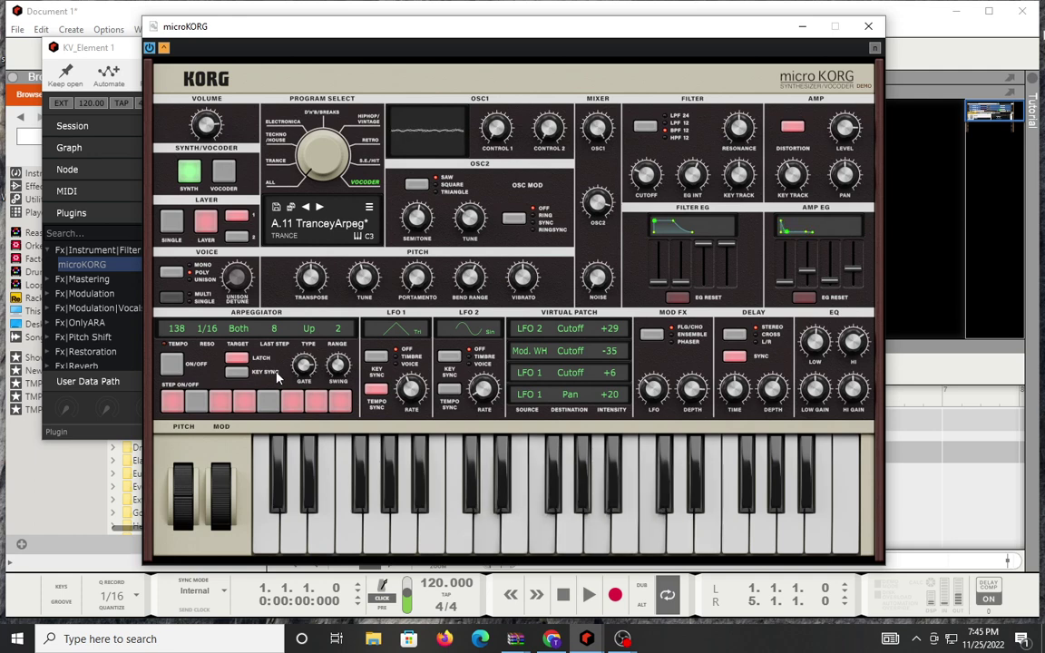
click(319, 208)
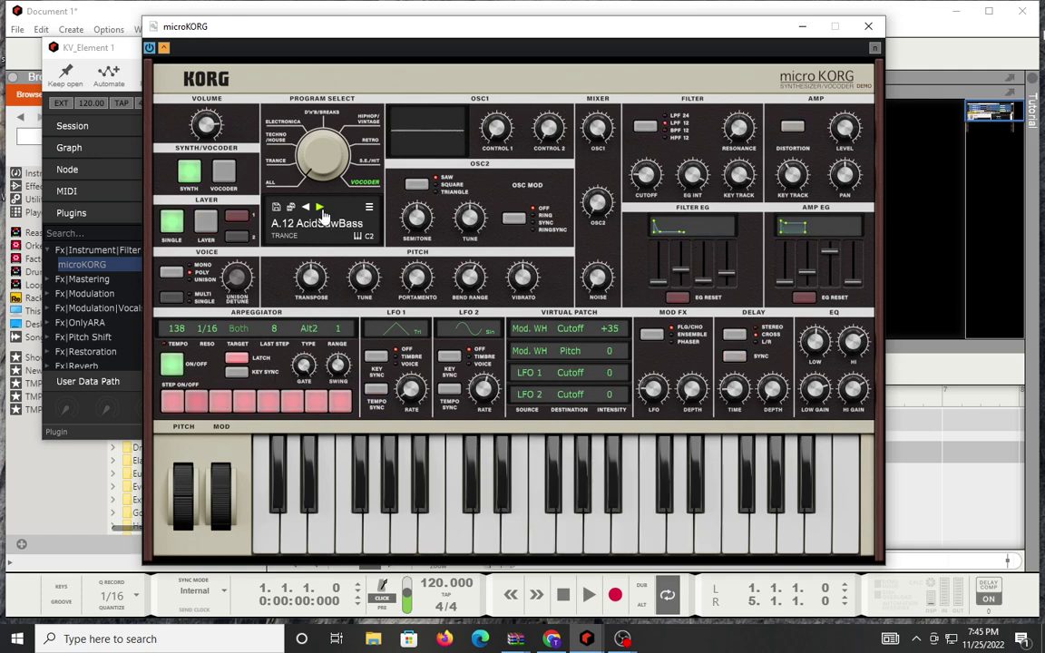
Toggle the arpeggiator on A.12 AcidSawBass, leaving the program marked as edited.
click(172, 364)
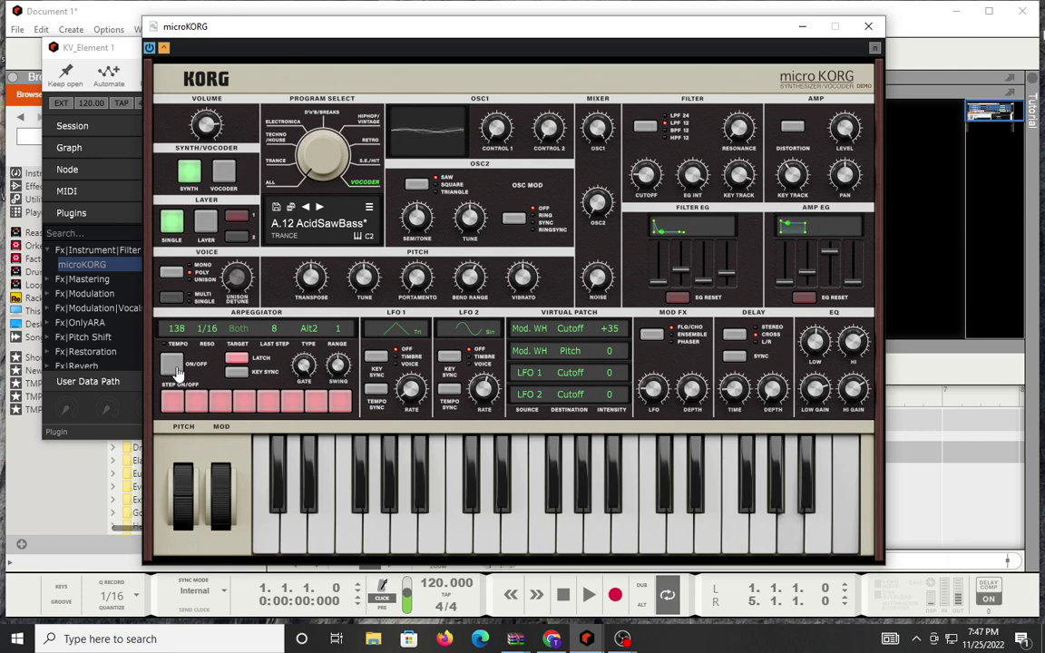
Turn off the A.12 AcidSawBass arpeggiator with its ON/OFF button.
click(179, 375)
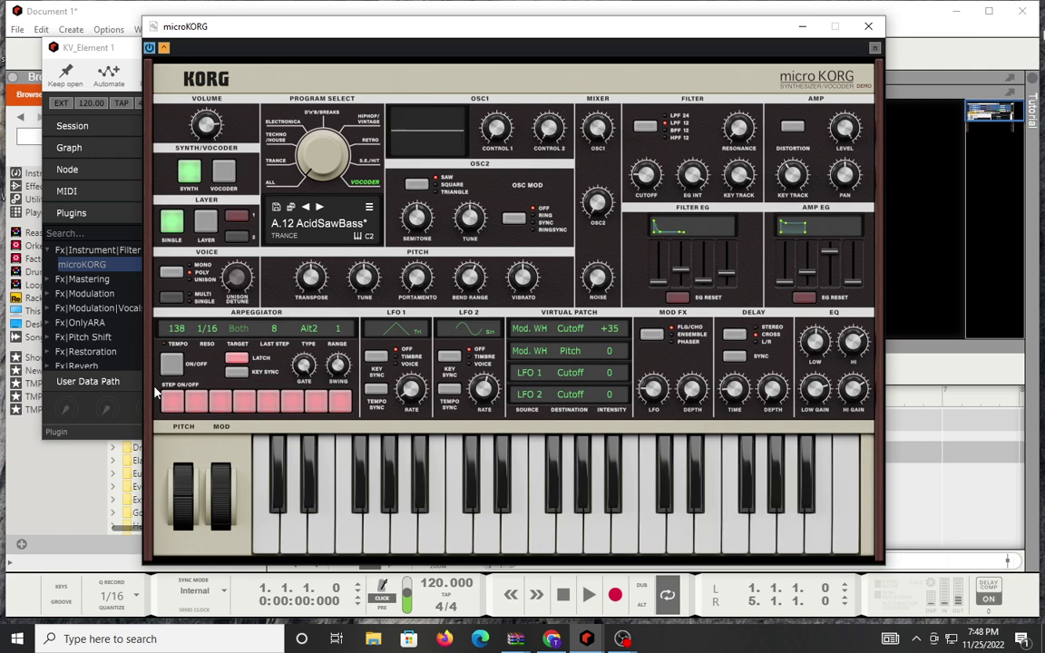
Step past A.13 UnisonSawLD and load A.67 Warm4thPad from the program browser.
click(319, 207)
click(324, 234)
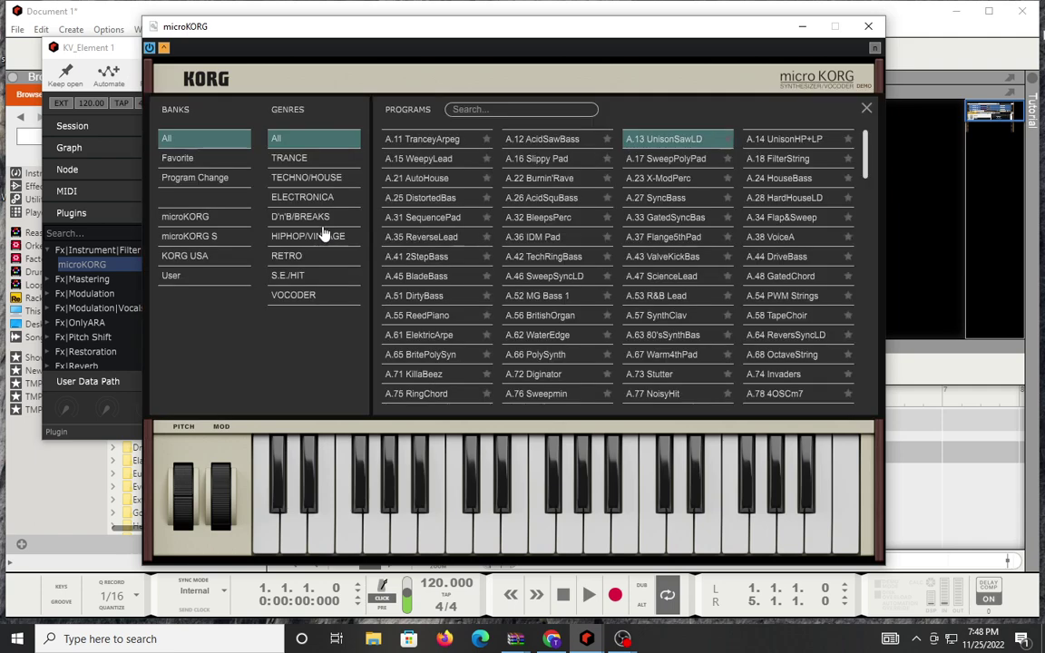
click(867, 110)
click(273, 207)
click(665, 355)
click(665, 361)
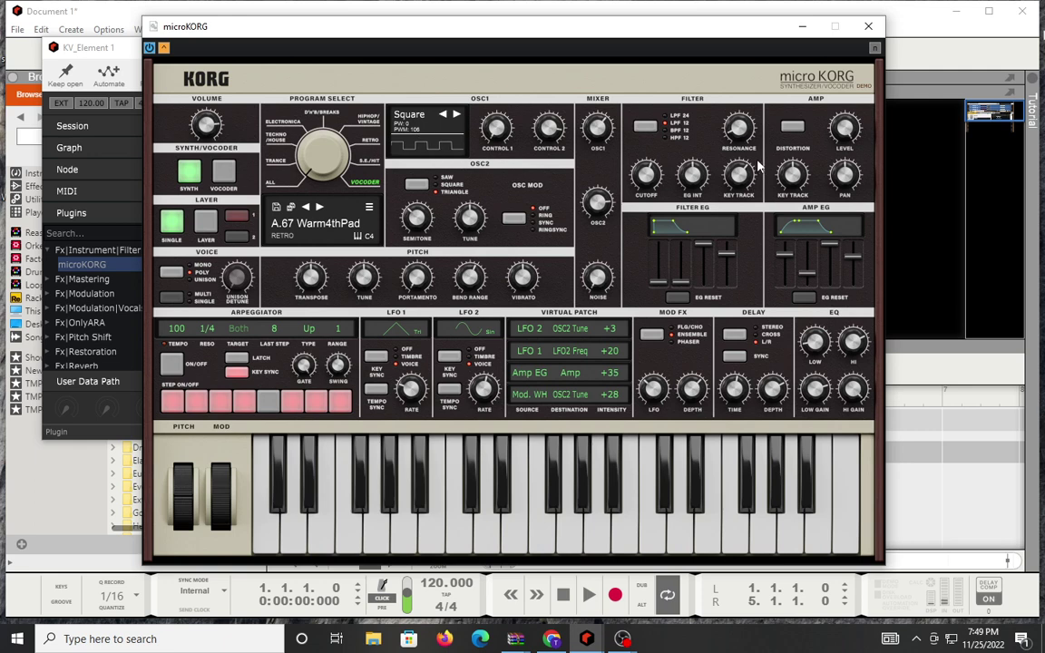
Browse the full DWGS waveform list for oscillator 1, keeping Square selected.
mouse_move(678, 263)
click(407, 116)
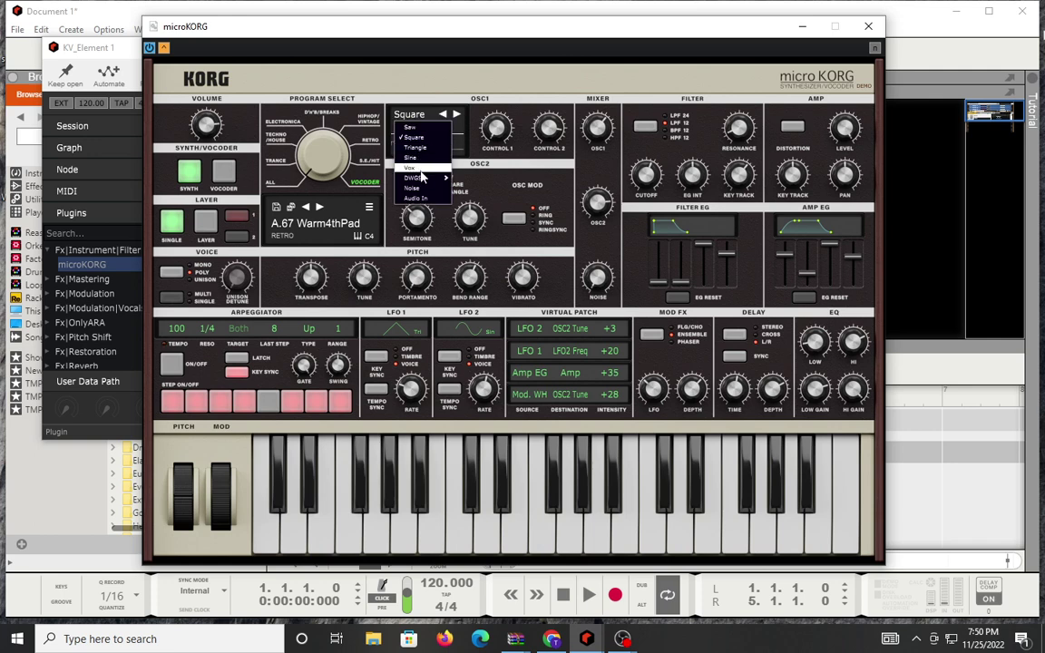
mouse_move(426, 182)
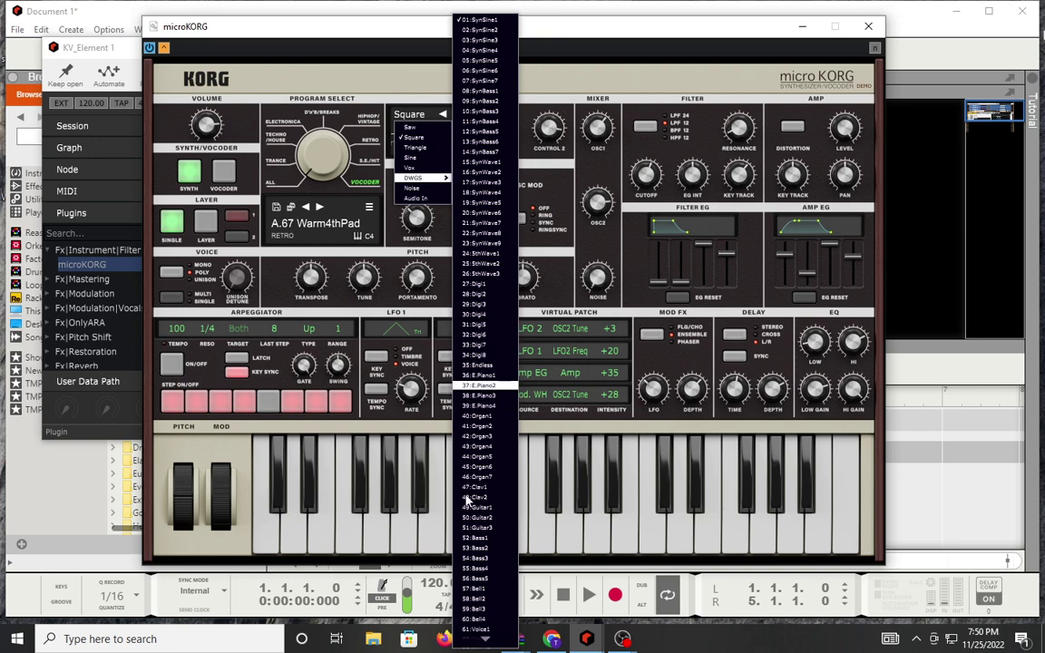
mouse_move(483, 639)
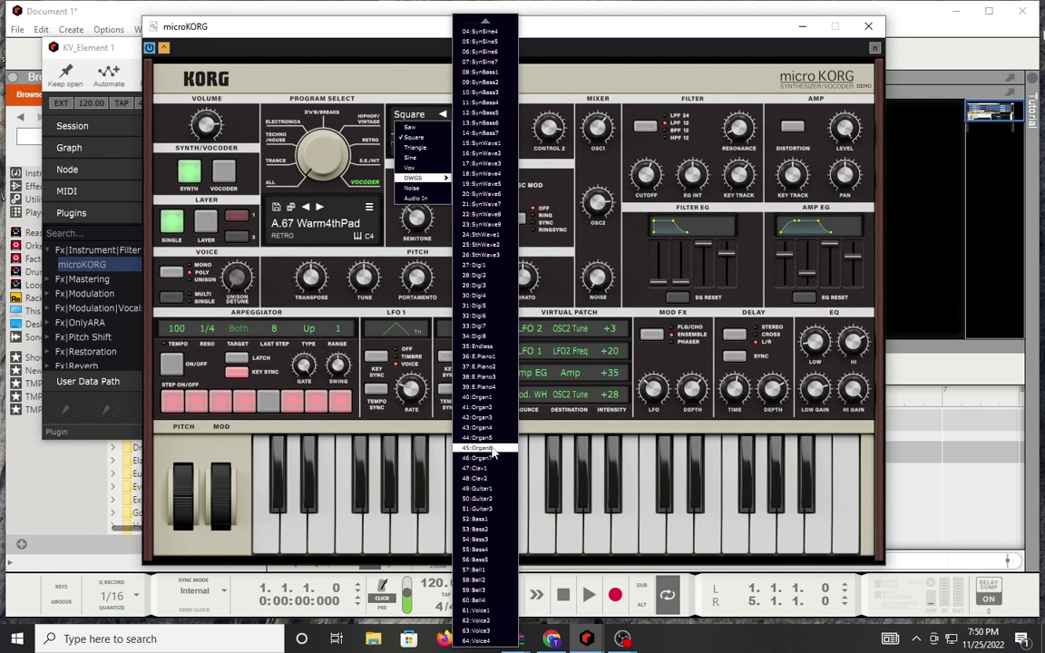
Set oscillator 1 PWM to 127, OSC2 level to 112, and lower noise level to 28.
click(497, 86)
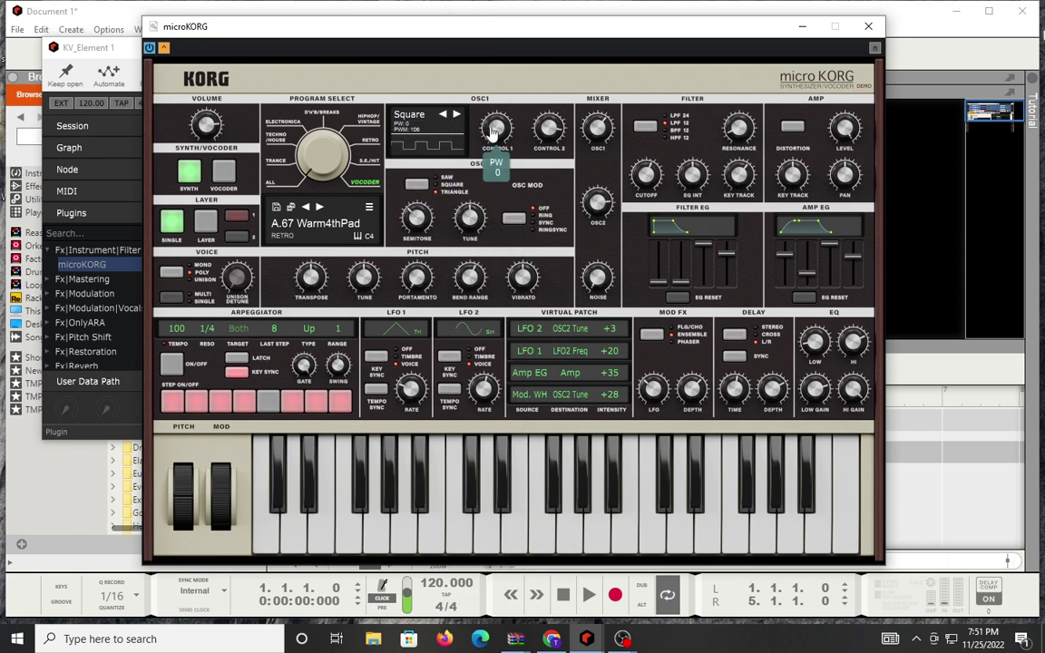
drag(550, 128, 453, 159)
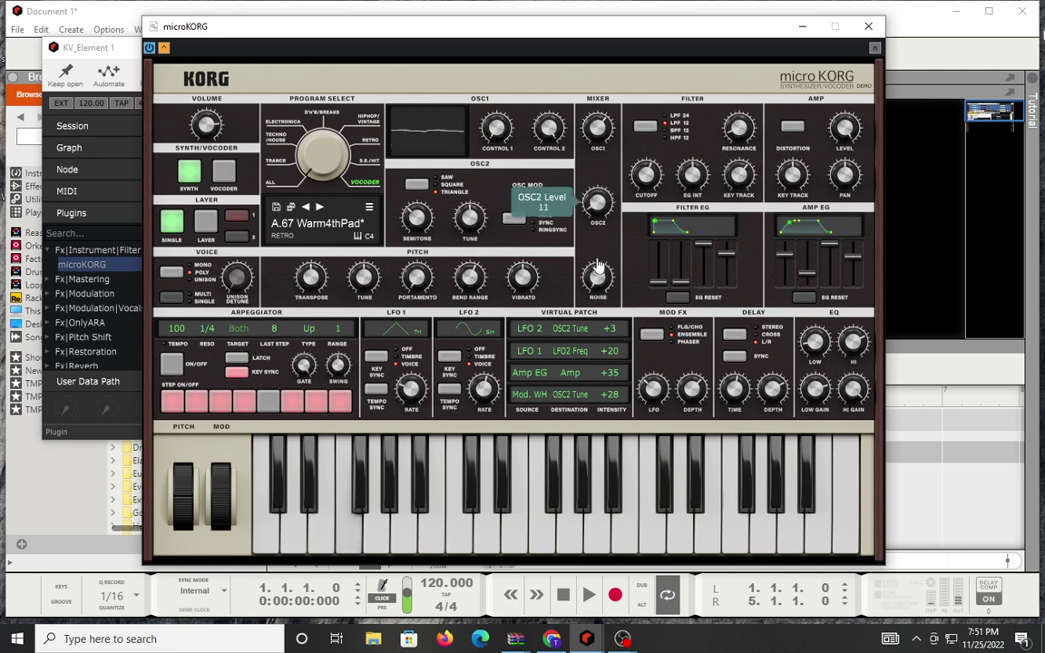
drag(598, 222, 597, 198)
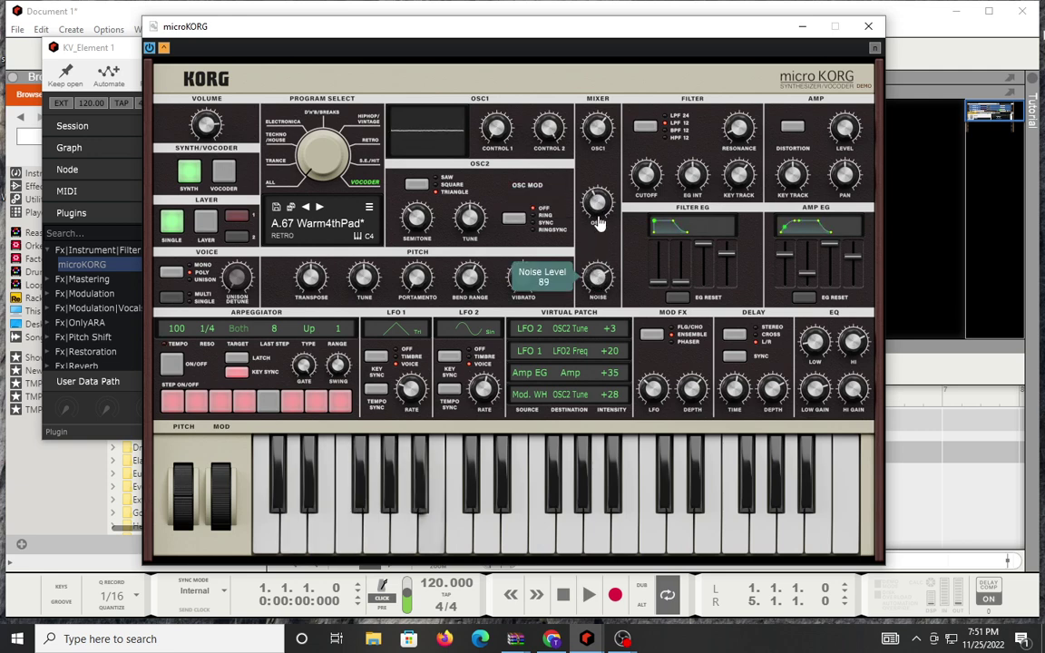
scroll(597, 243, up, 2)
scroll(596, 263, down, 20)
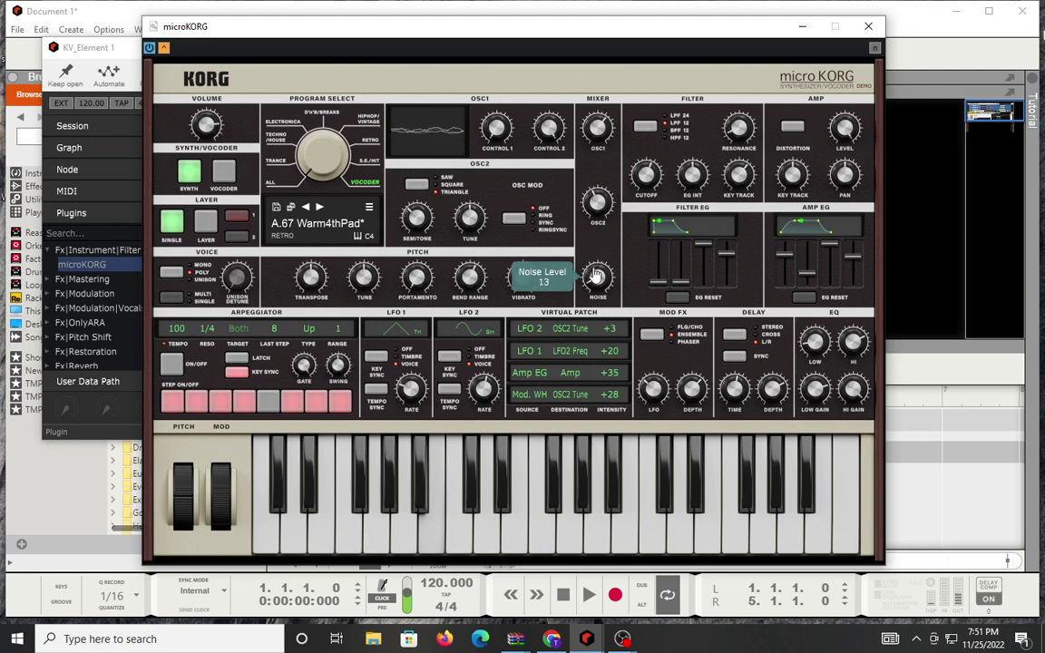
Switch the voice mode to Unison and lower the Unison Detune amount.
click(173, 274)
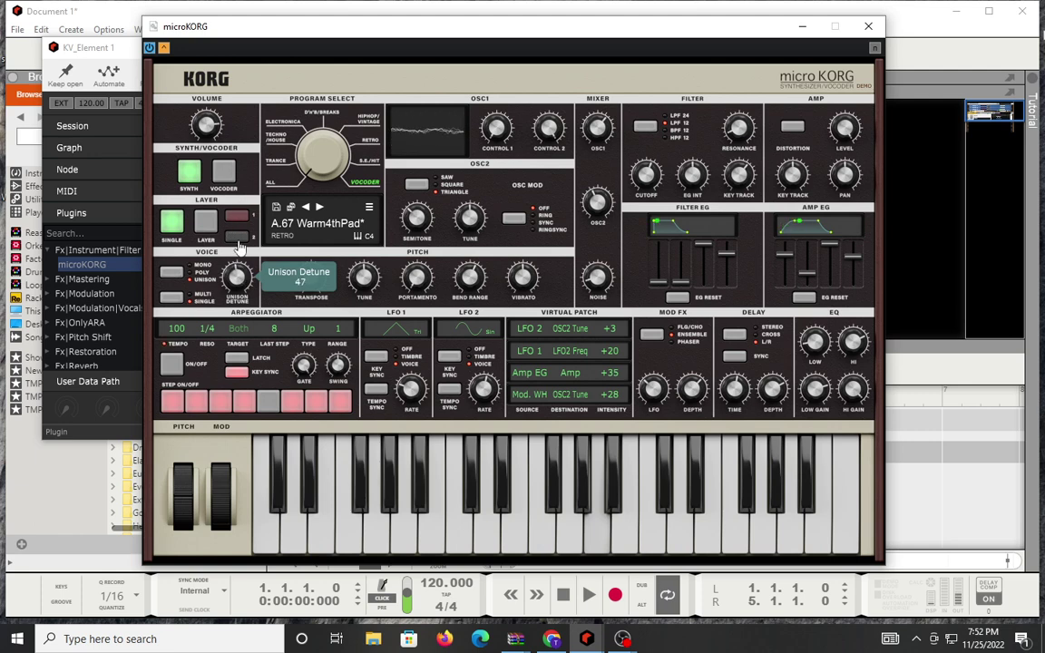
scroll(241, 262, down, 12)
scroll(239, 265, down, 10)
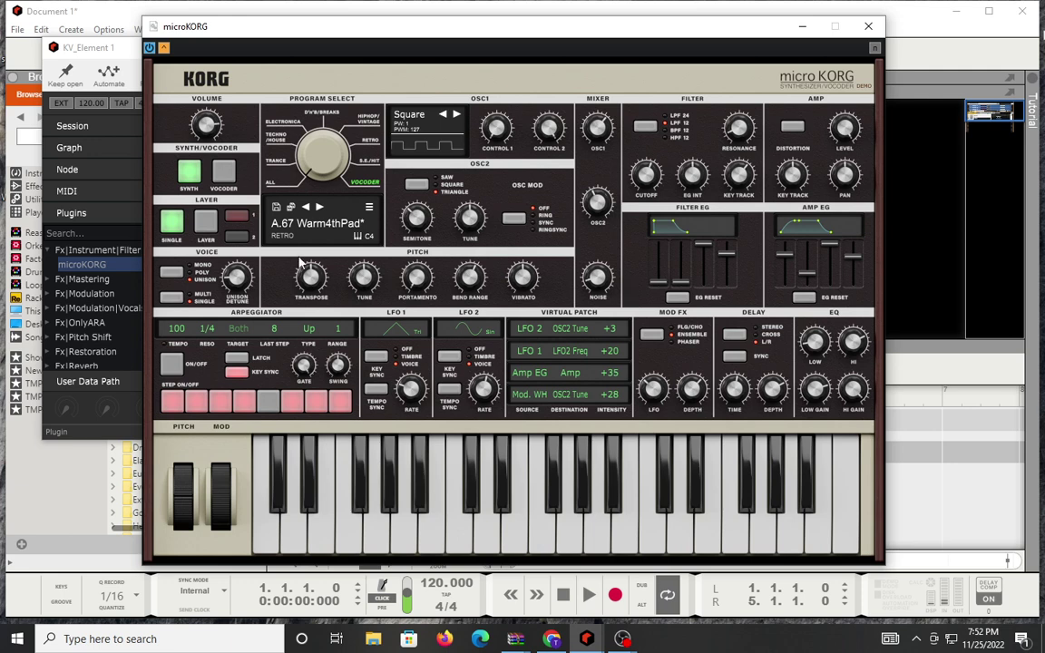
Switch to vocoder mode and step through programs from A.82 Male-Eeee to A.85 VocoderCho.
click(222, 174)
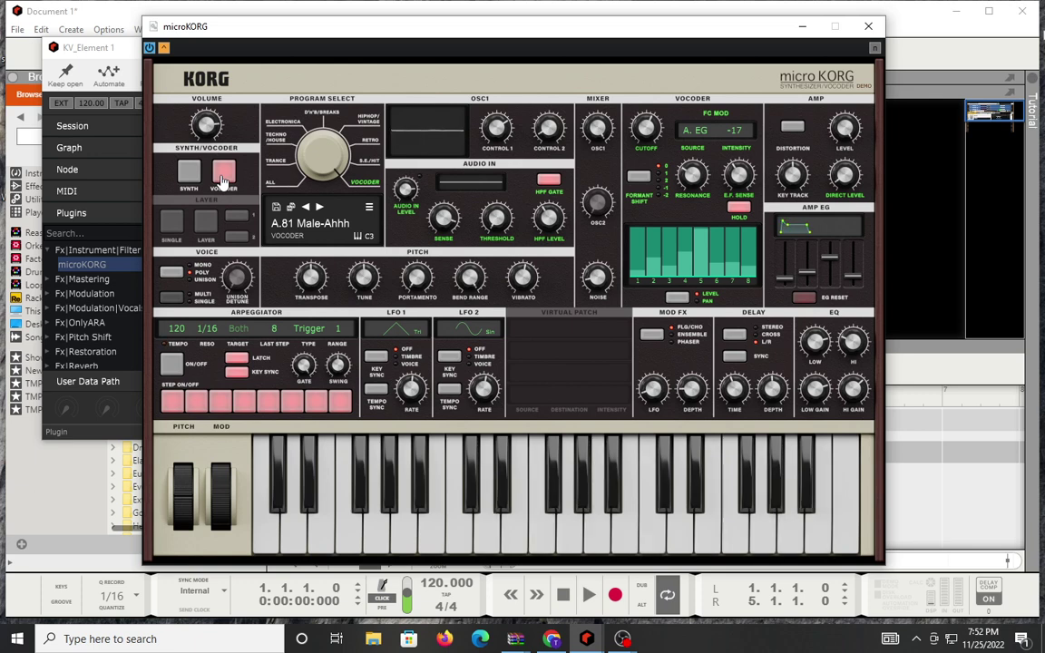
click(320, 207)
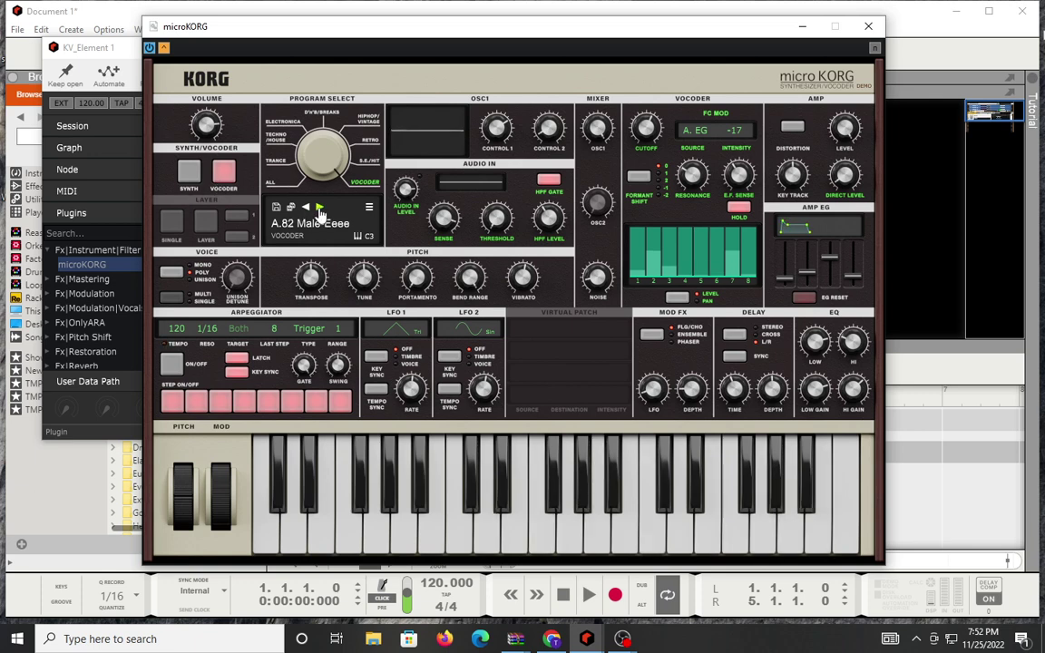
click(319, 207)
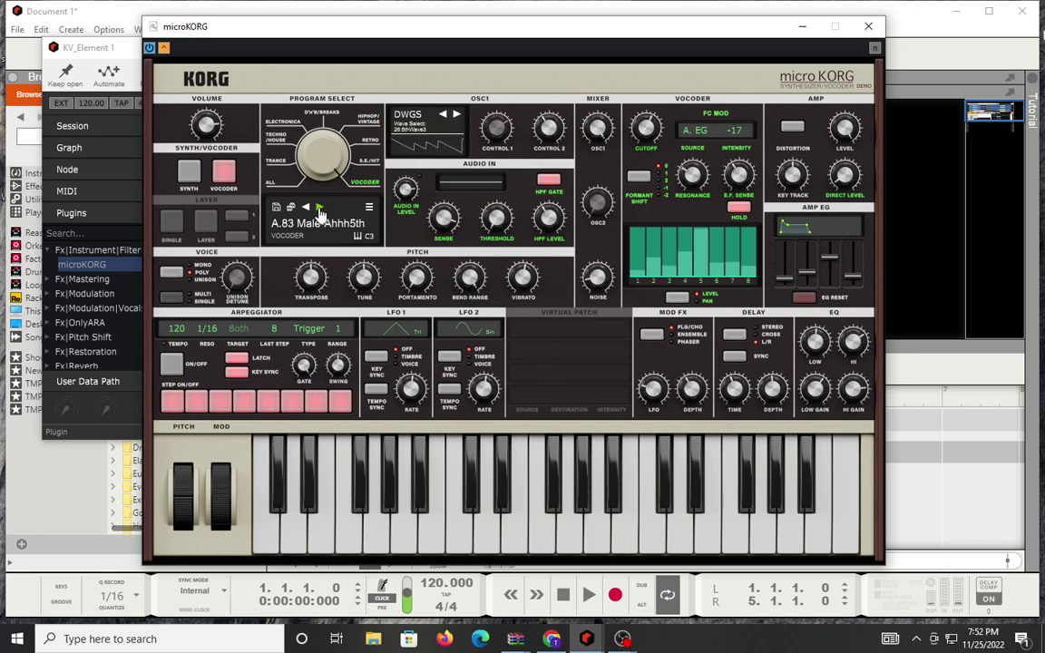
click(319, 207)
click(319, 207)
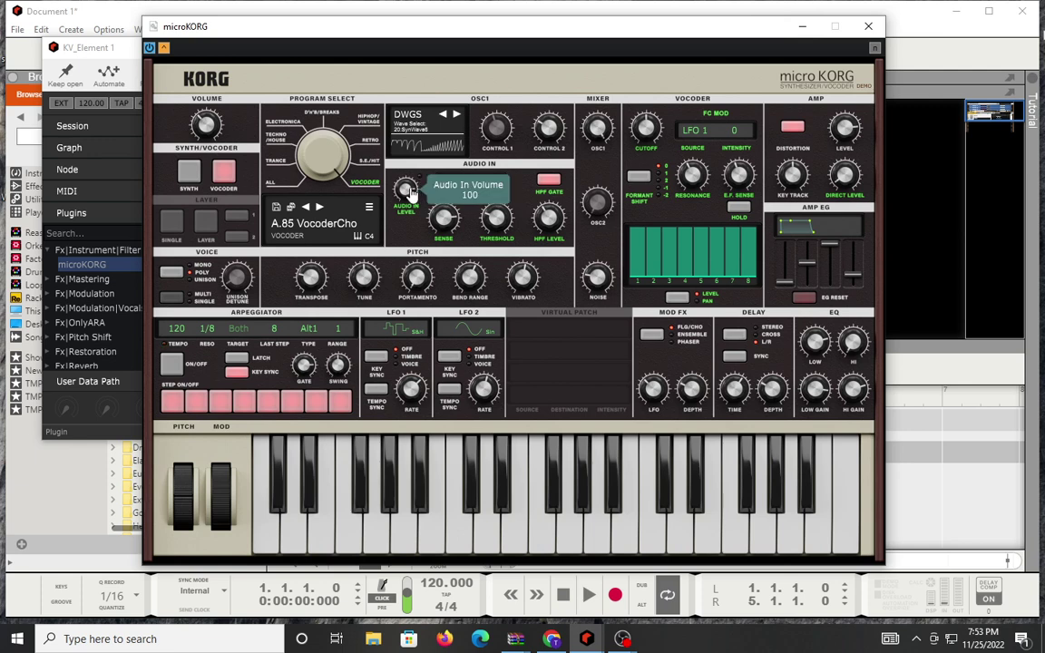
Raise the vocoder's gate sense amount, then advance to A.86 Vocoder5th.
drag(405, 201, 399, 263)
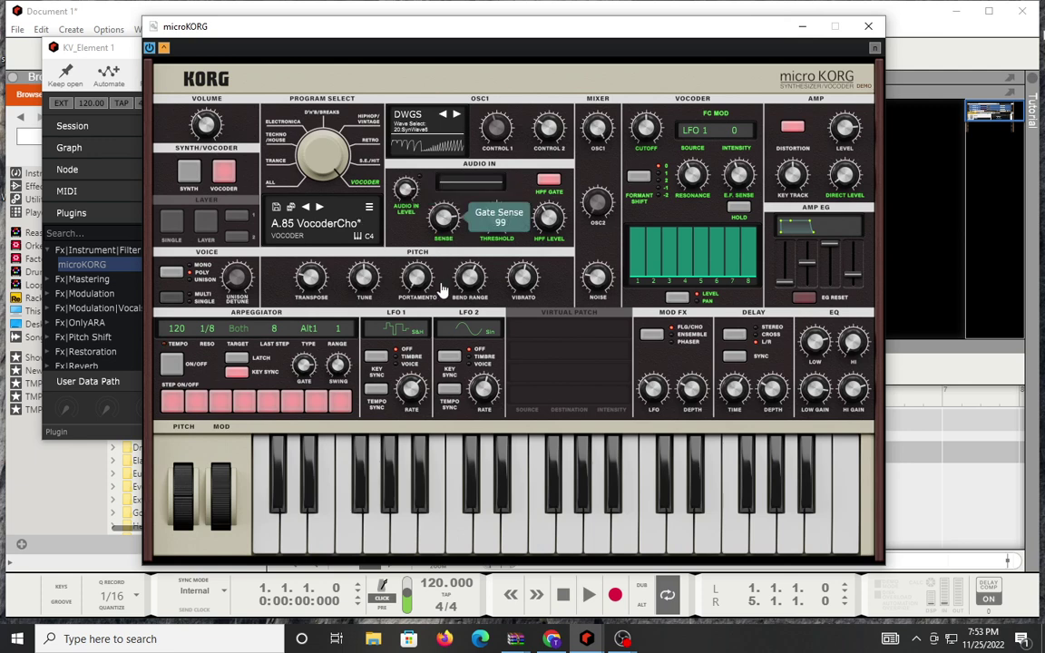
drag(445, 347, 393, 136)
mouse_move(496, 228)
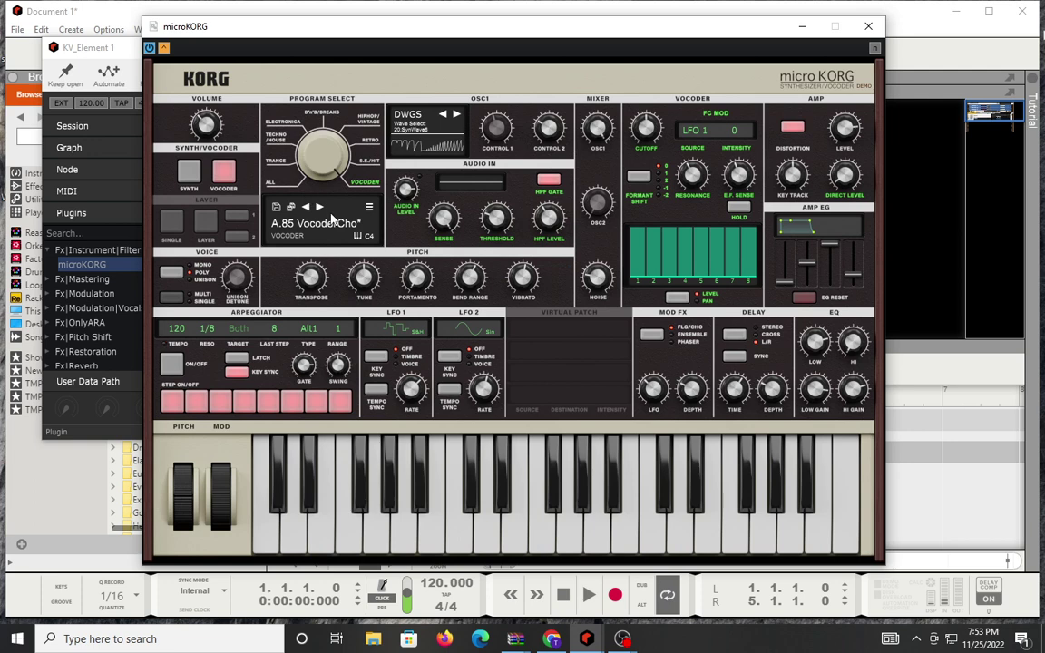
click(319, 209)
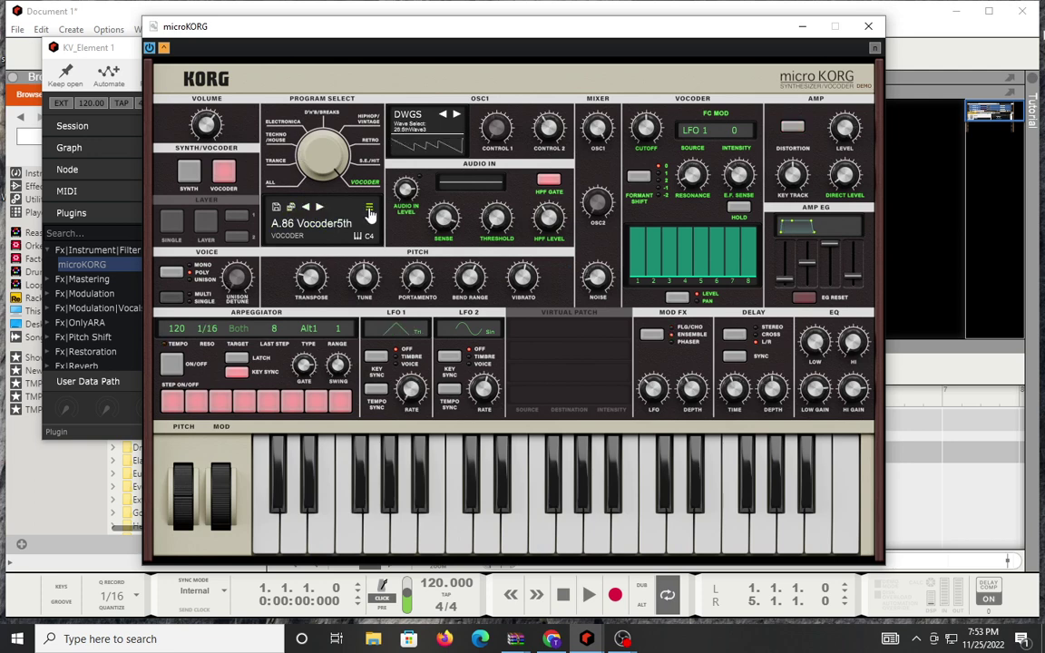
List the ELECTRONICA programs in the browser and preview B.32 FuturePerc.
click(367, 212)
click(314, 207)
click(314, 207)
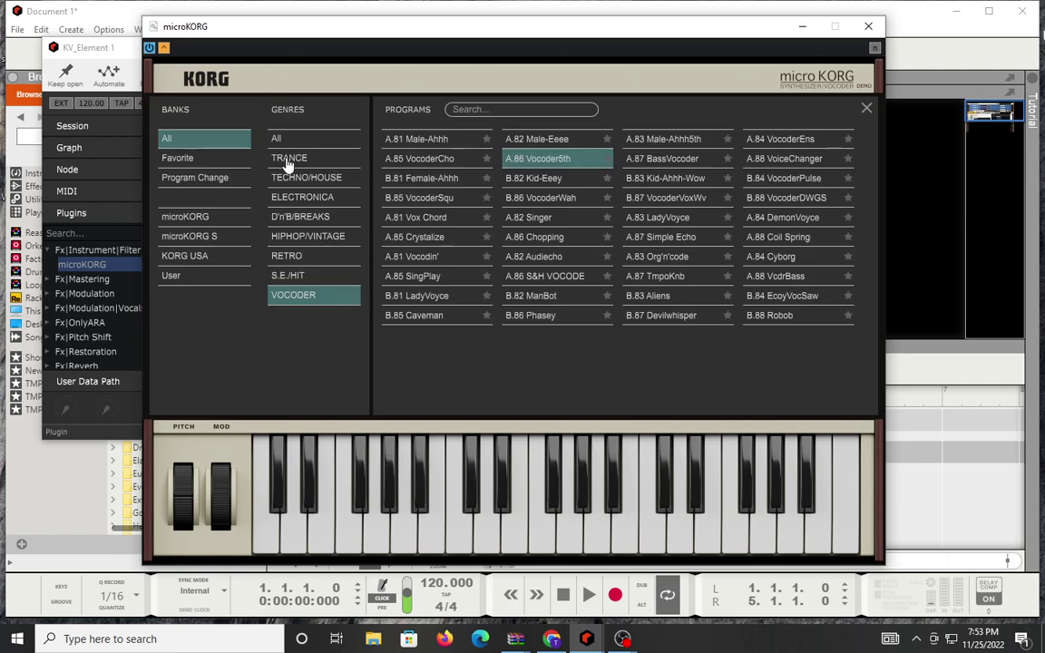
click(281, 197)
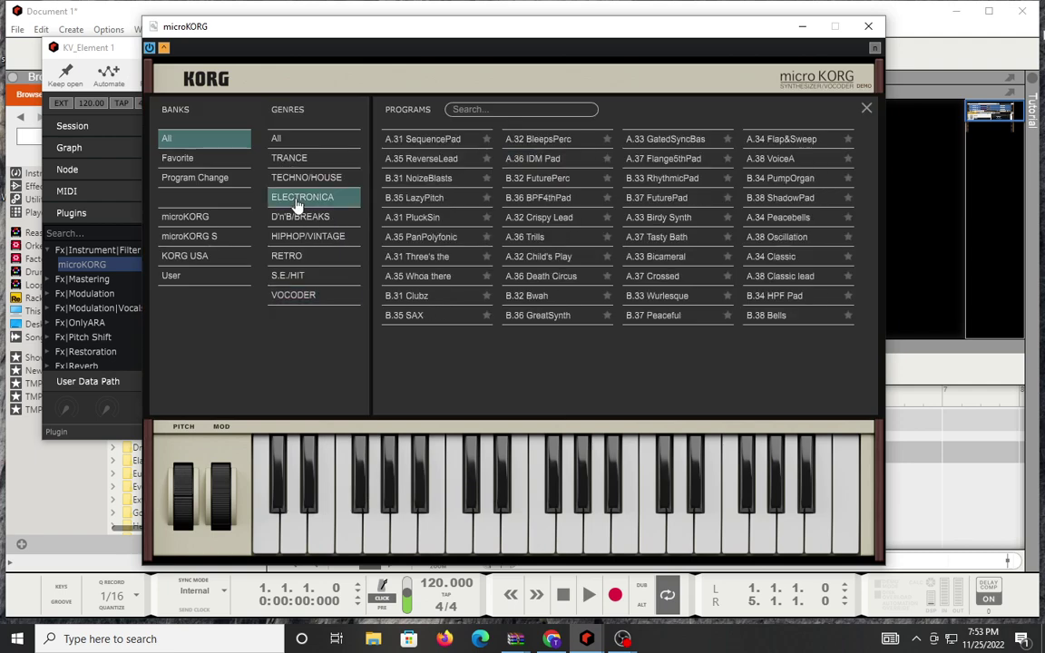
click(549, 179)
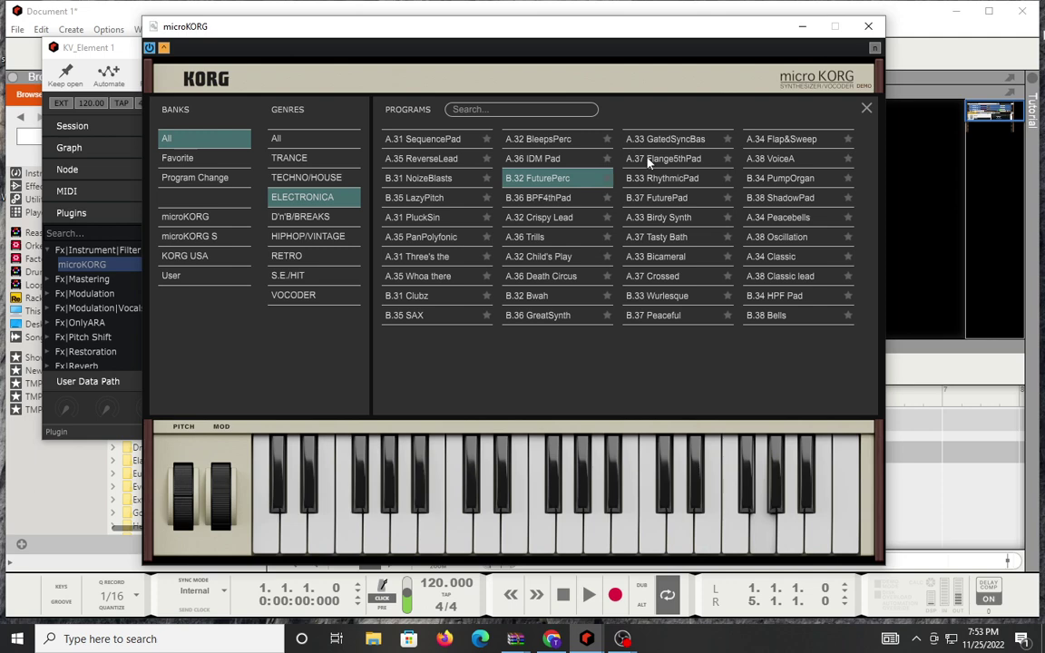
Preview A.37 Flange5thPad and A.38 Oscillation, then load A.36 Trills.
click(686, 162)
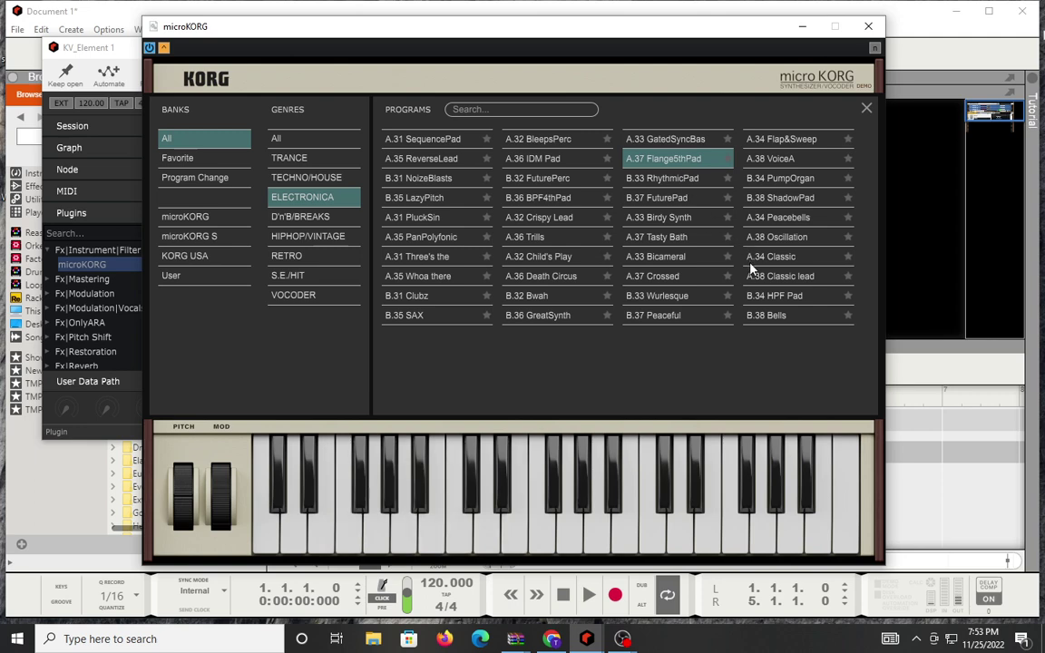
click(767, 240)
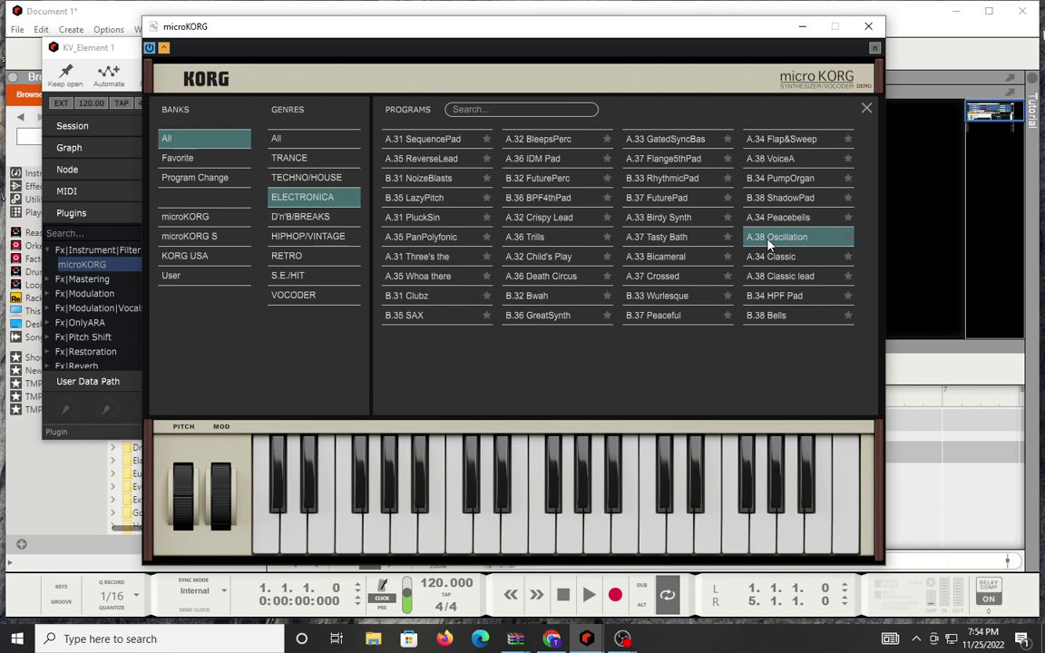
click(534, 239)
Close the program browser to return to the A.36 Trills synth panel.
click(534, 239)
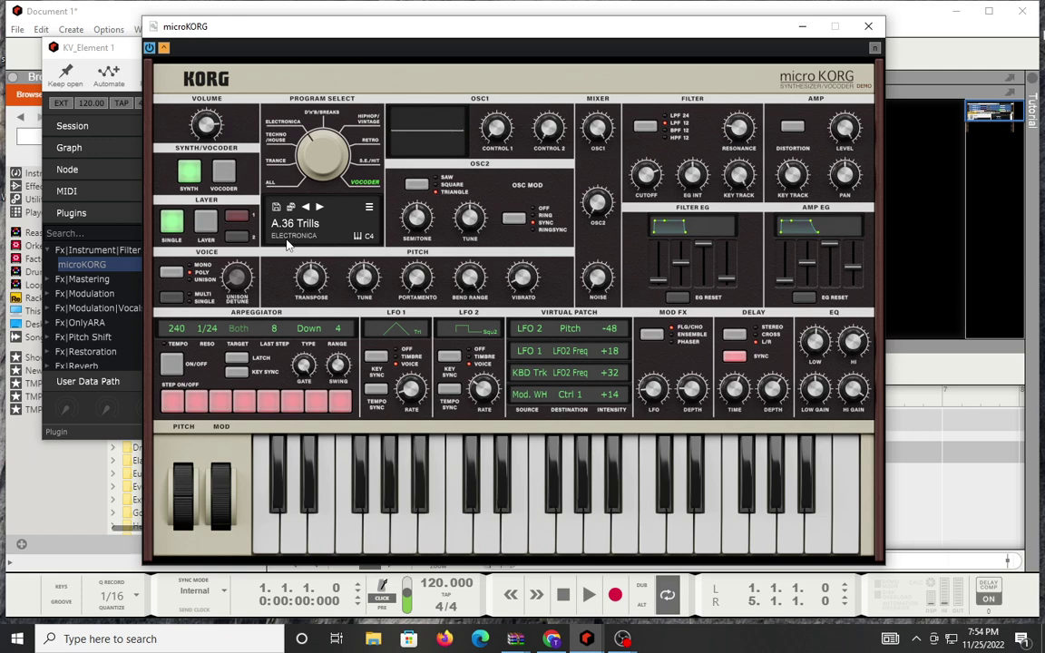
Switch the amp Distortion on and back off, then nudge Filter EG Int up slightly.
click(793, 128)
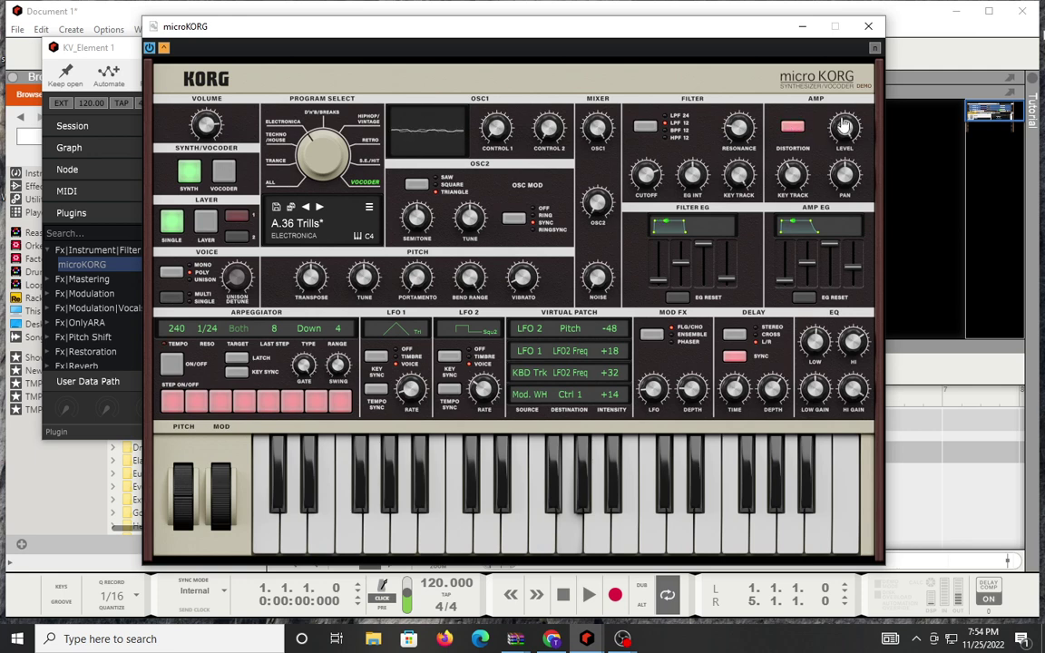
mouse_move(830, 148)
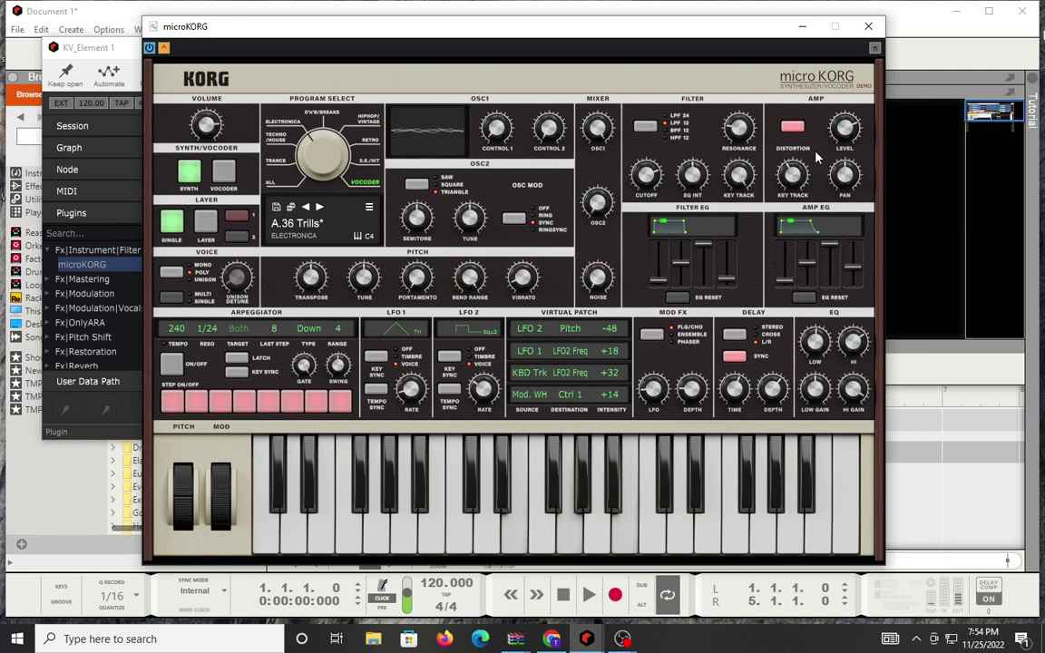
click(792, 128)
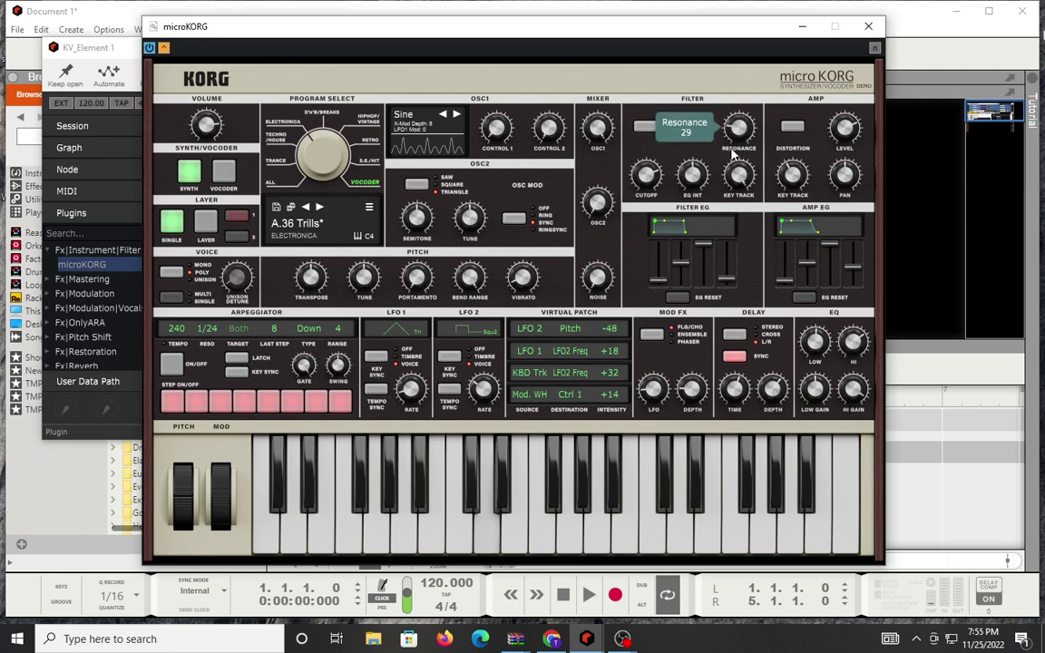
drag(701, 179, 698, 184)
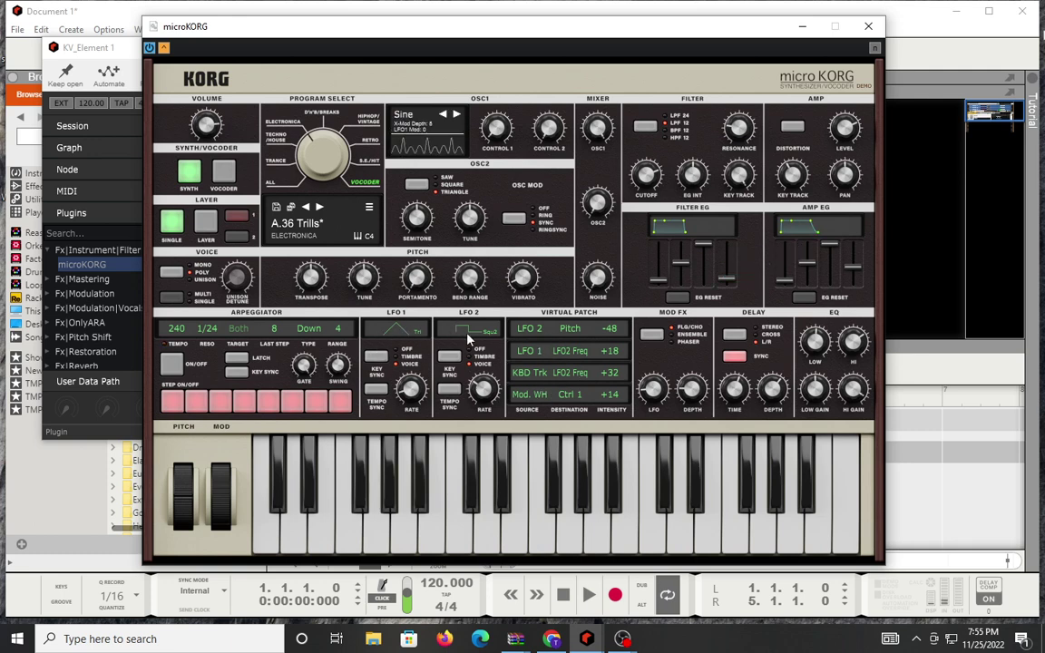
click(569, 329)
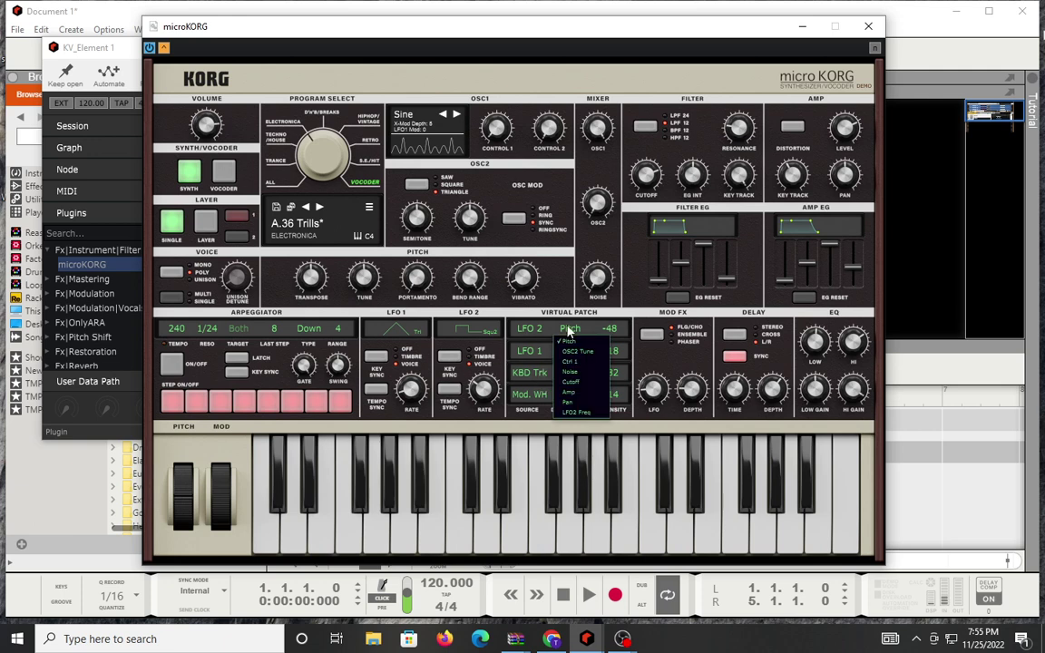
click(563, 283)
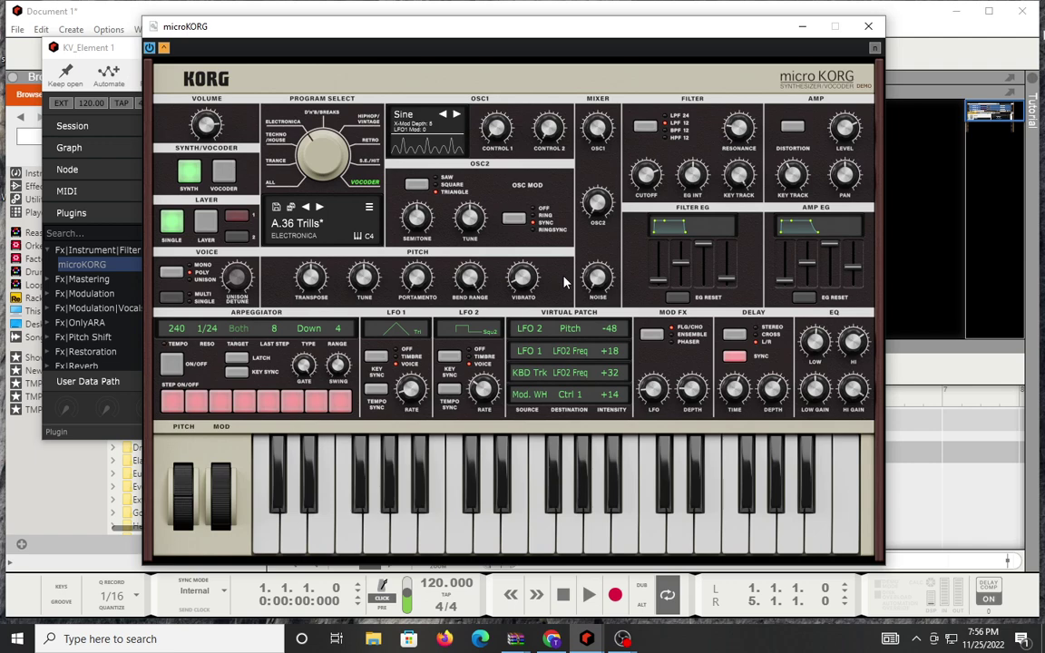
click(303, 225)
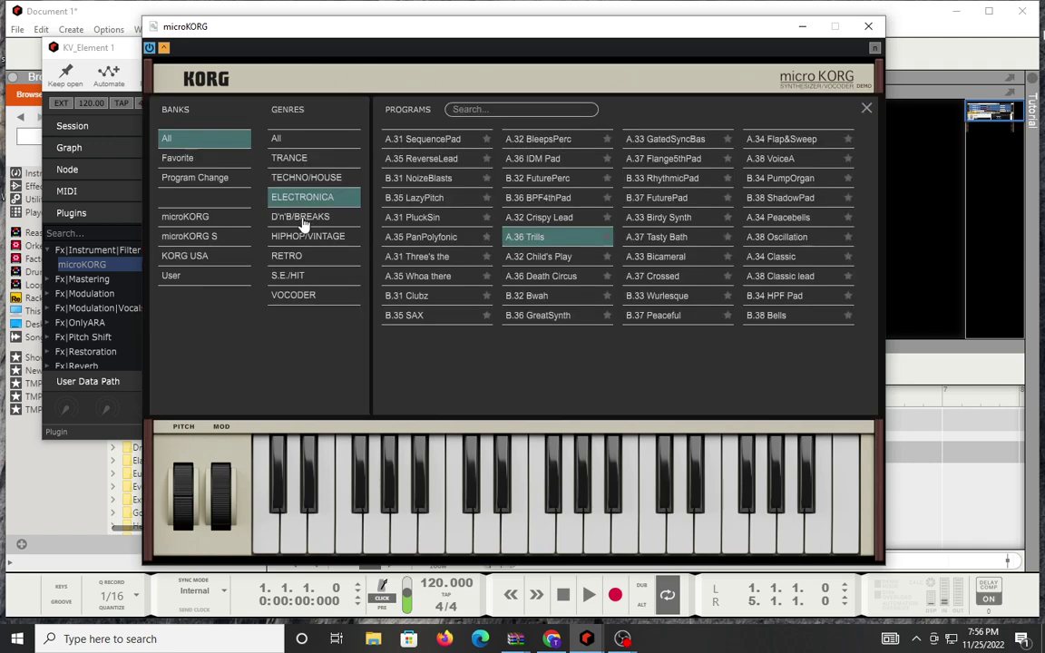
click(190, 218)
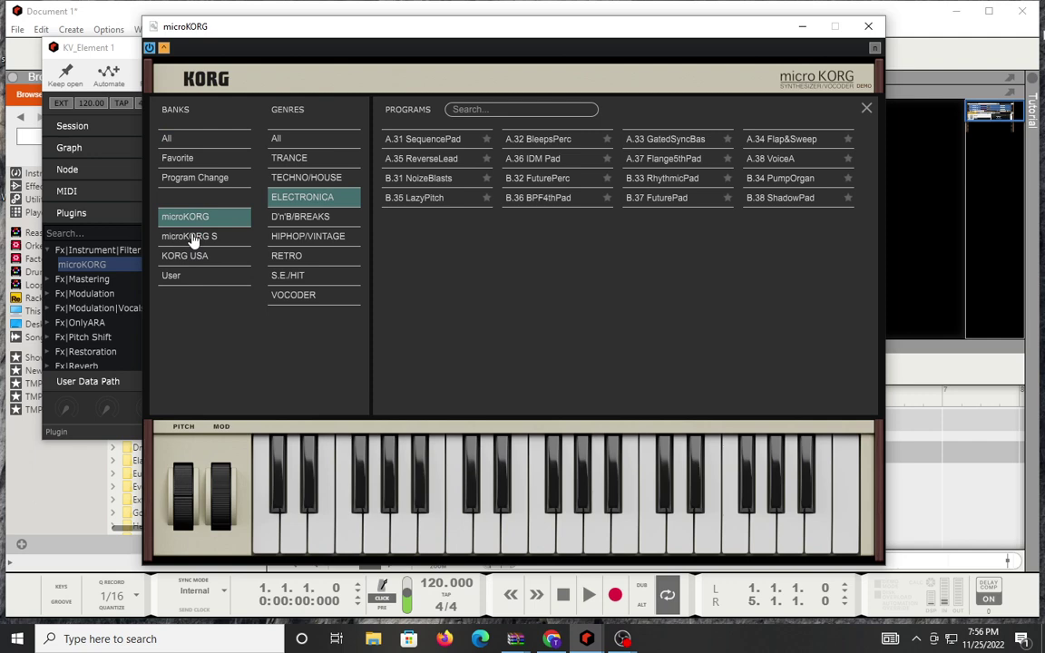
click(192, 235)
click(197, 258)
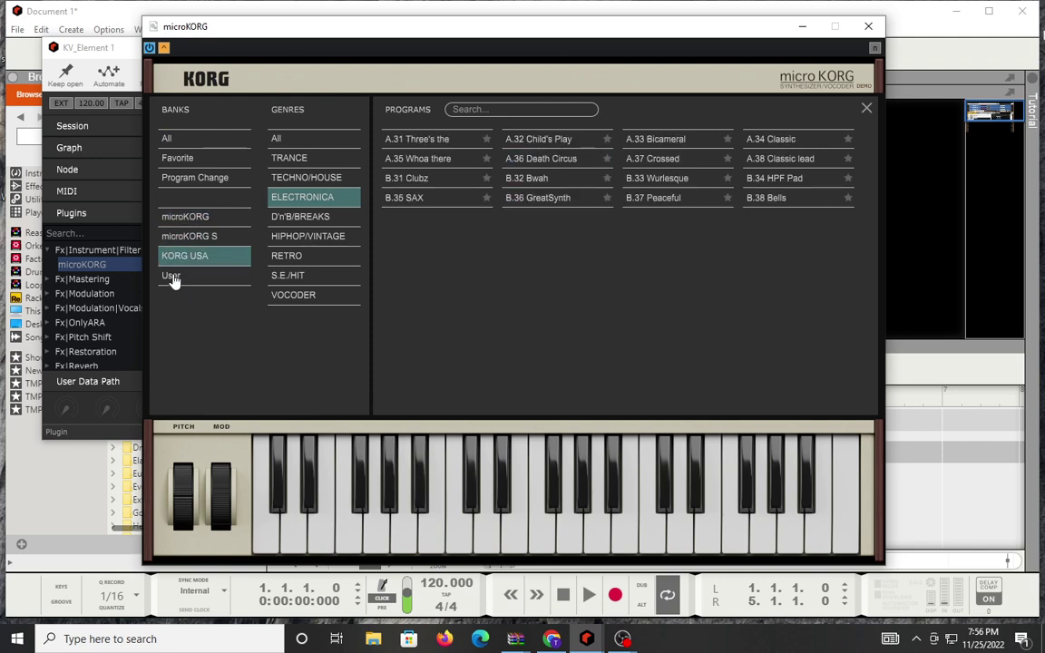
click(172, 276)
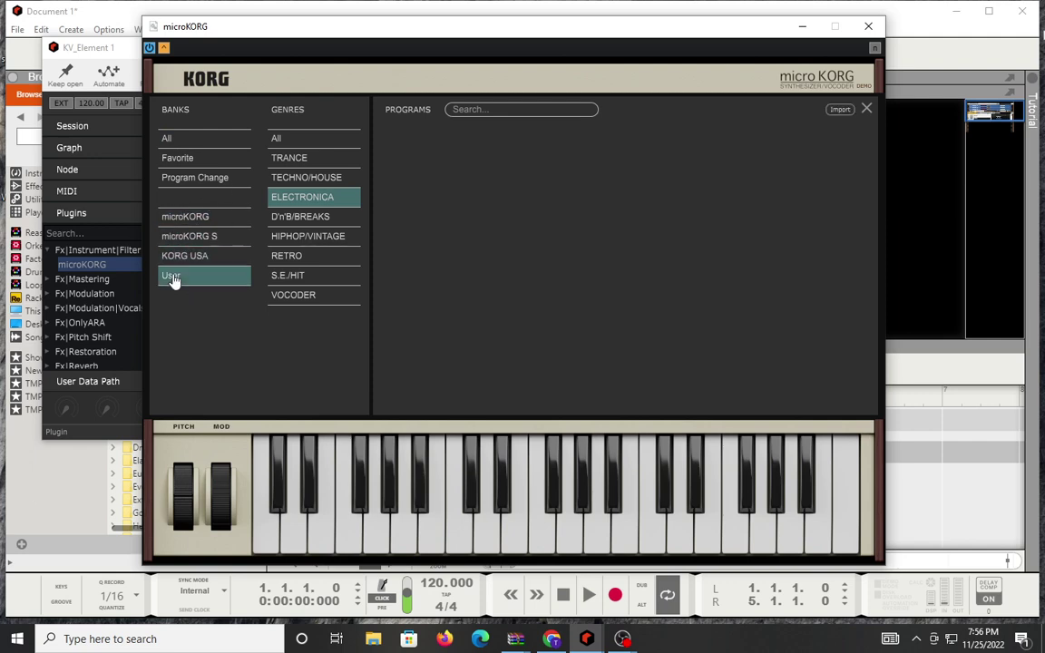
click(866, 108)
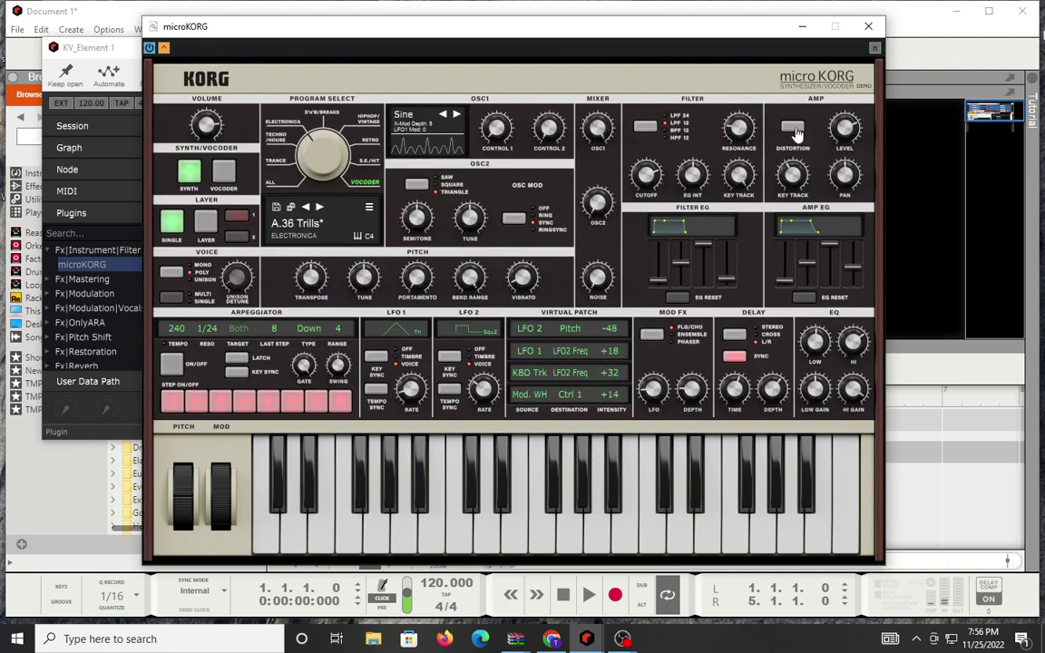